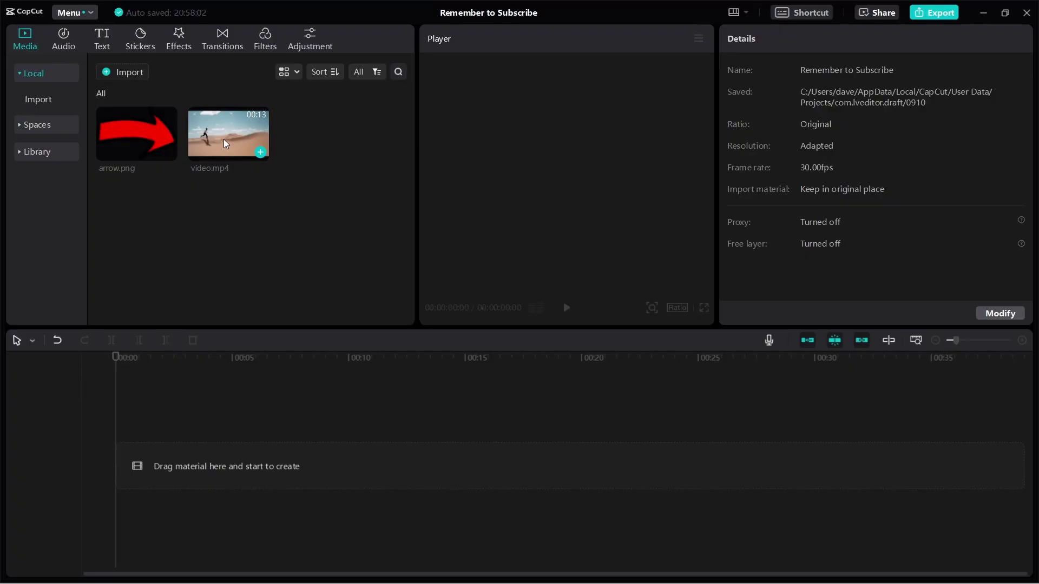
# - Place video.mp4 at the start of the timeline and play it to preview the runner's movement
pyautogui.moveTo(228, 134); pyautogui.dragTo(162, 463)
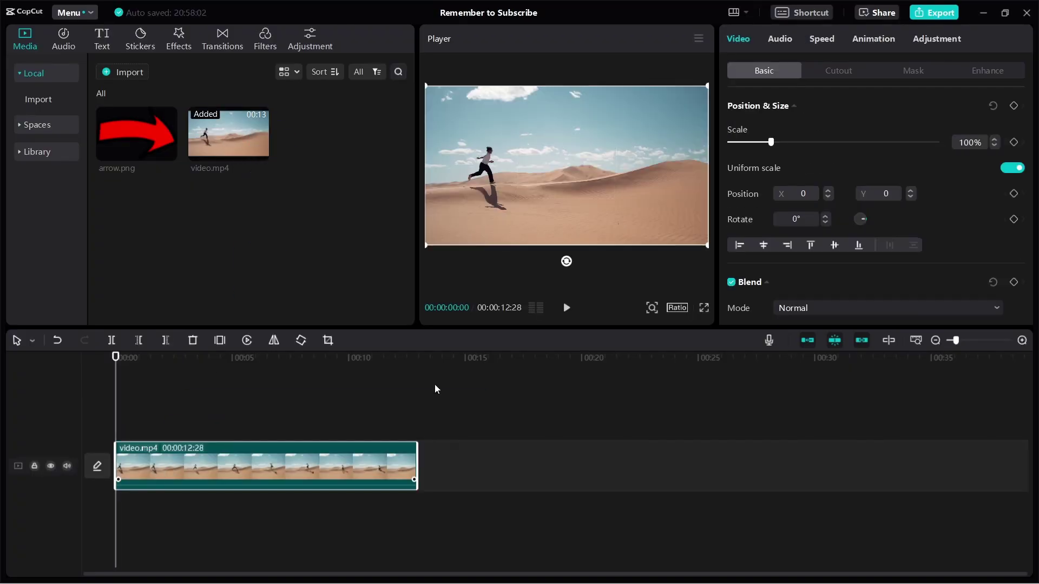
pyautogui.press('space')
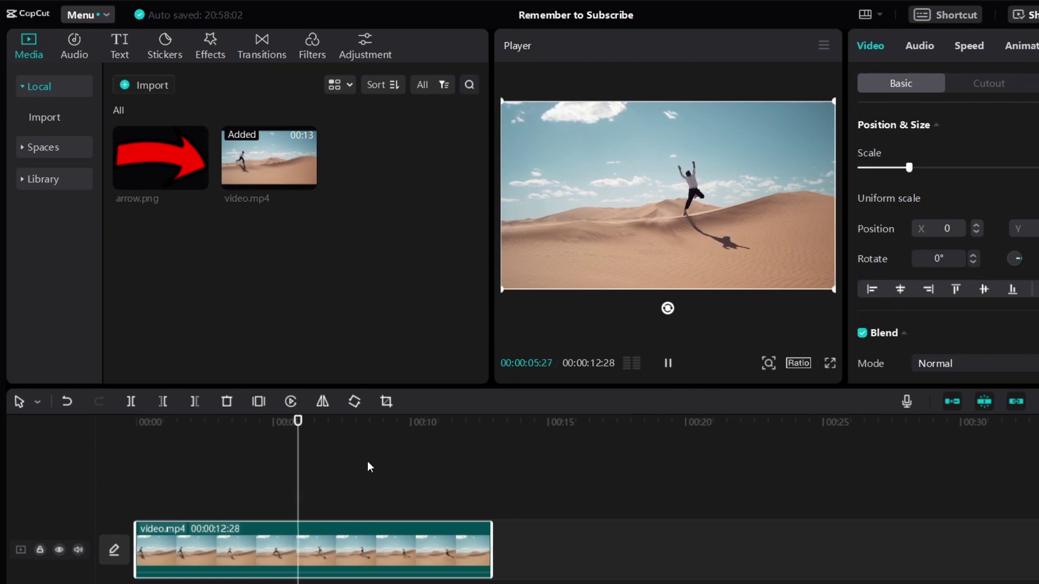
pyautogui.click(136, 473)
# - Lay arrow.png over the full length of the video on the track above, scaled down and moved near the runner
pyautogui.moveTo(160, 158); pyautogui.dragTo(492, 493)
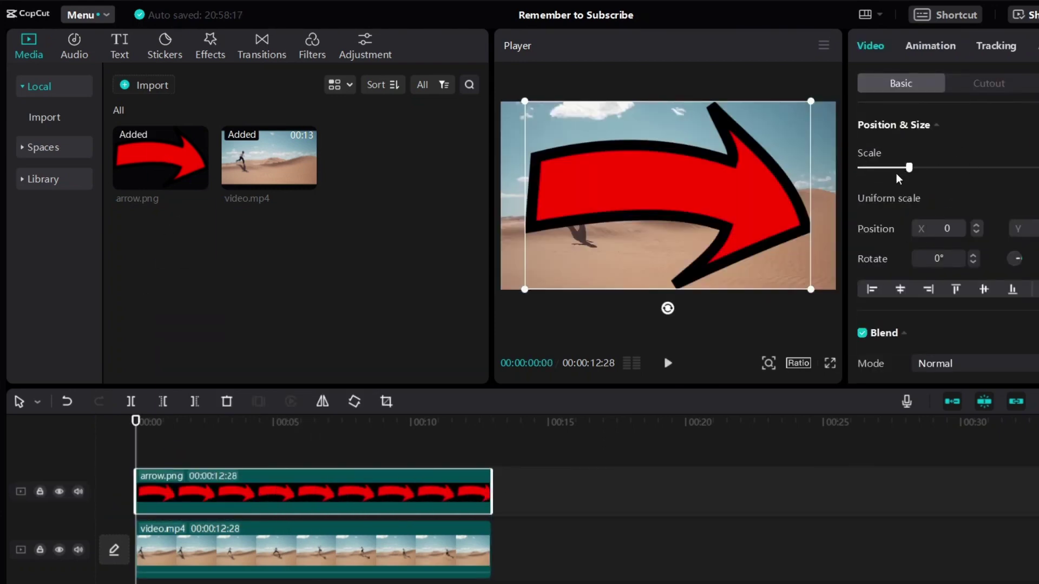
pyautogui.moveTo(909, 167); pyautogui.dragTo(880, 168)
pyautogui.moveTo(622, 205); pyautogui.dragTo(552, 178)
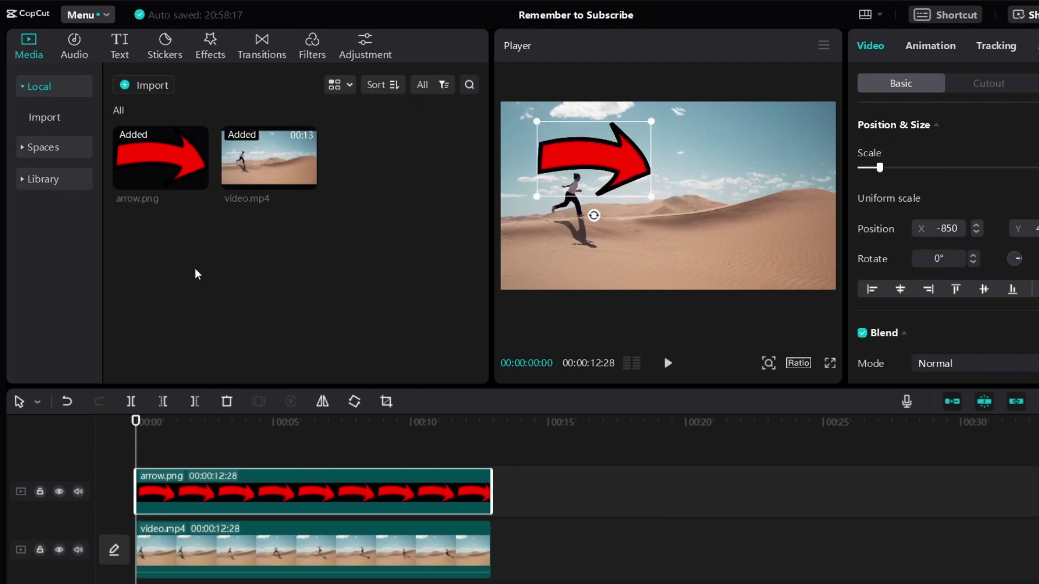
# - Add a default text on a track above the arrow, from the start to the end of the video clip
pyautogui.click(120, 48)
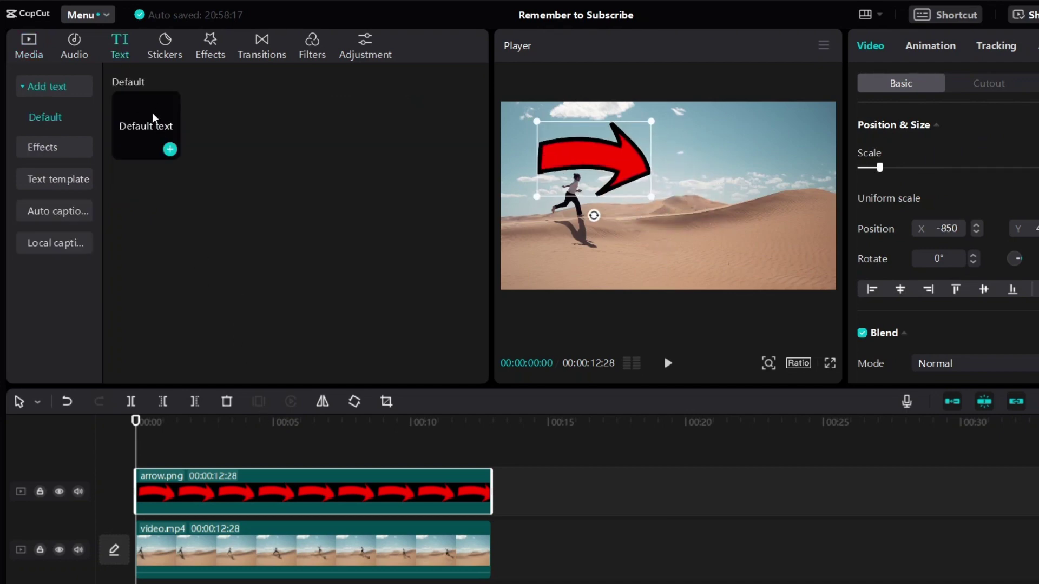
pyautogui.moveTo(149, 119); pyautogui.dragTo(146, 474)
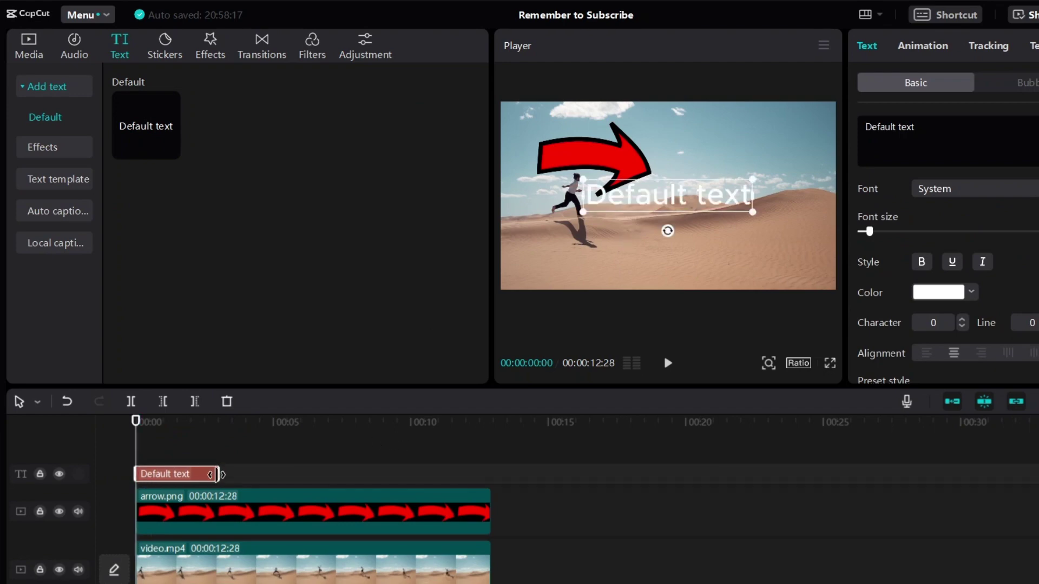
pyautogui.moveTo(217, 475); pyautogui.dragTo(488, 472)
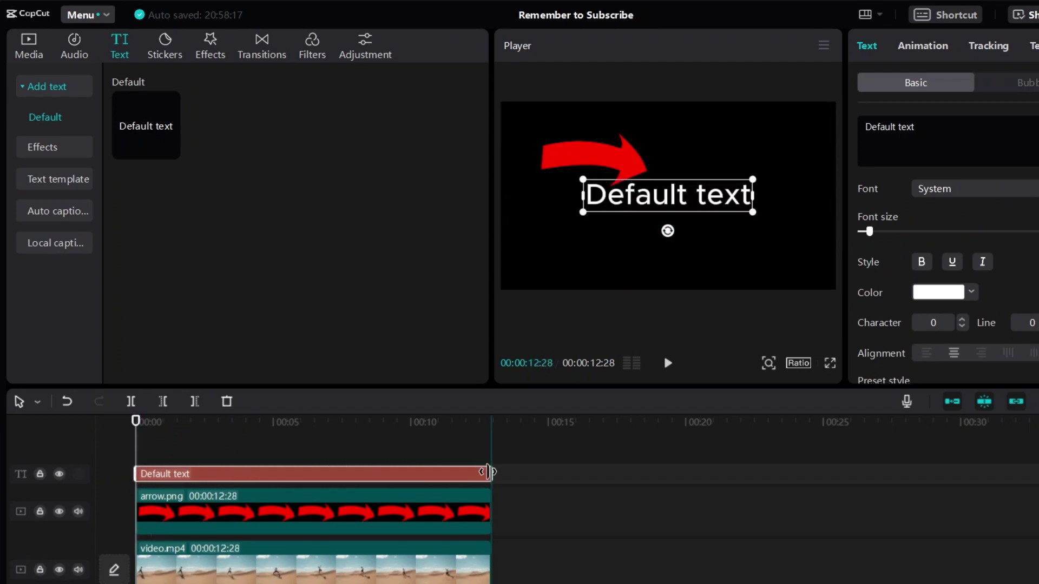
# - Move the arrow onto the sand at the frame's lower right and the default text into the sky at its upper left
pyautogui.moveTo(573, 158); pyautogui.dragTo(785, 259)
pyautogui.click(658, 198)
pyautogui.moveTo(661, 210); pyautogui.dragTo(598, 161)
pyautogui.moveTo(799, 265); pyautogui.dragTo(731, 244)
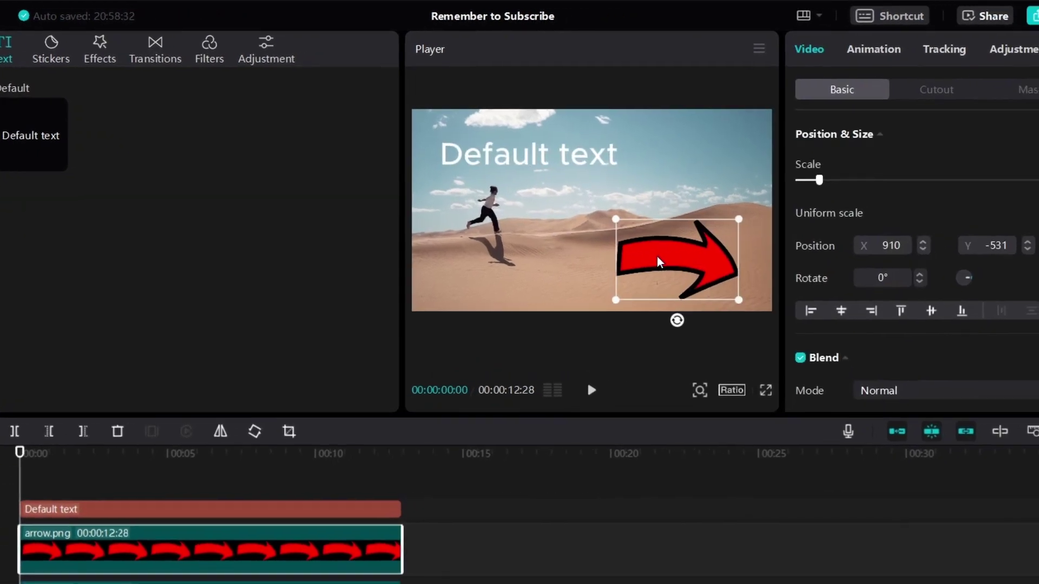
# - Change the text to "subscribe", apply the white preset style with a black outline and place it above the runner
pyautogui.click(585, 166)
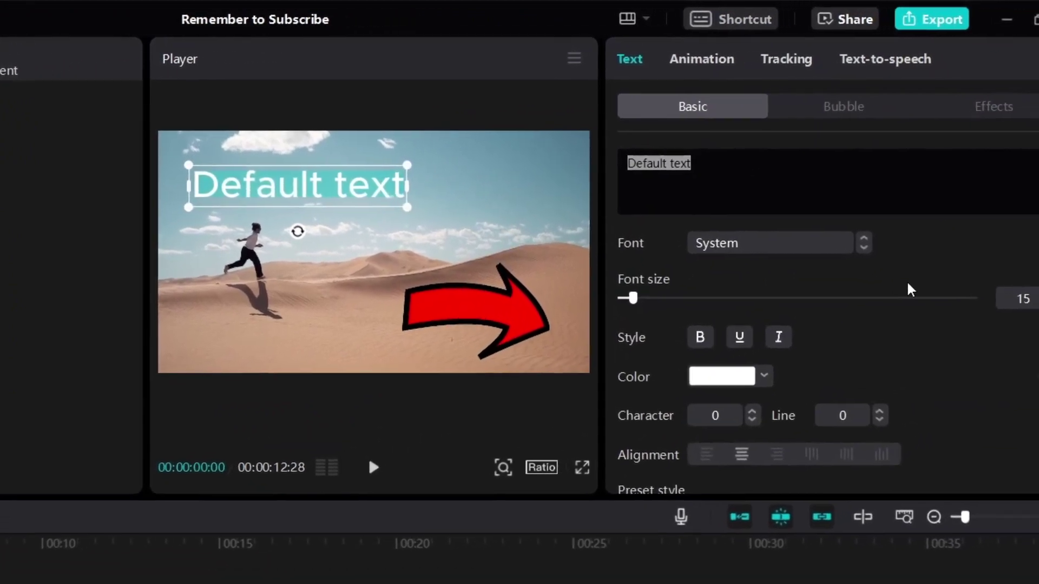
pyautogui.write('subscribe')
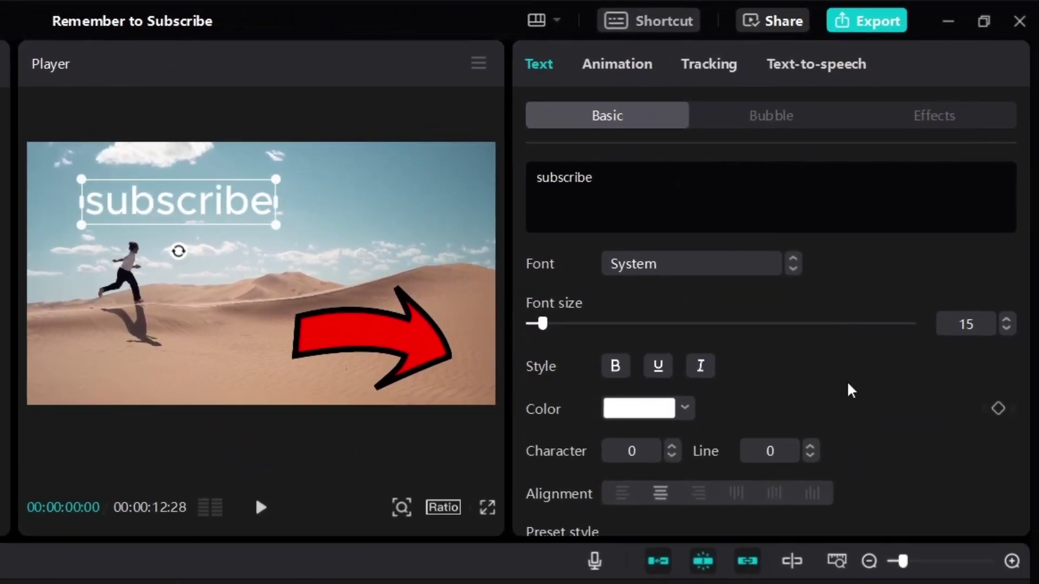
pyautogui.scroll(-5, 1023, 302)
pyautogui.click(602, 397)
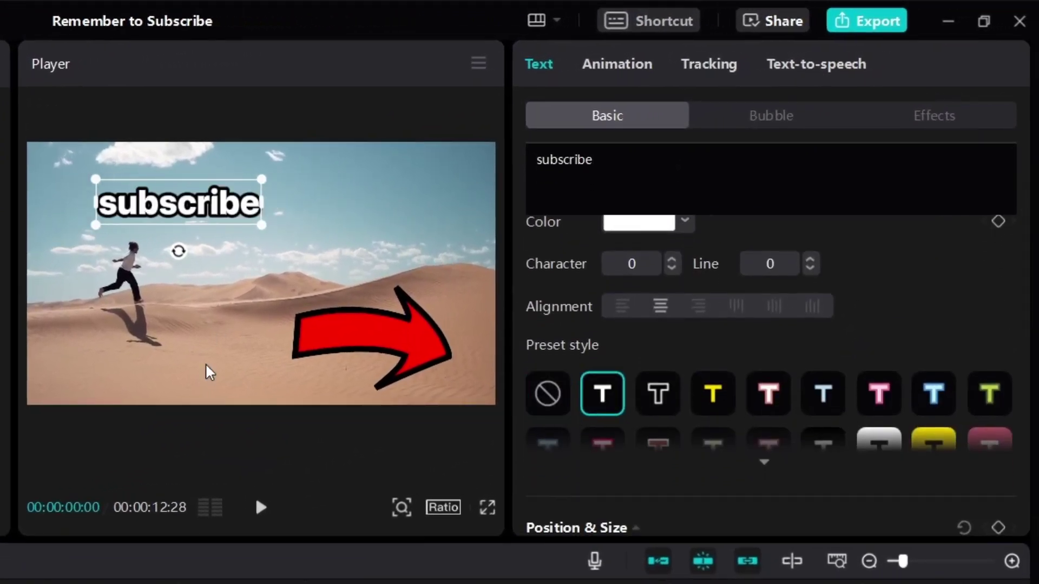
pyautogui.moveTo(187, 216); pyautogui.dragTo(150, 213)
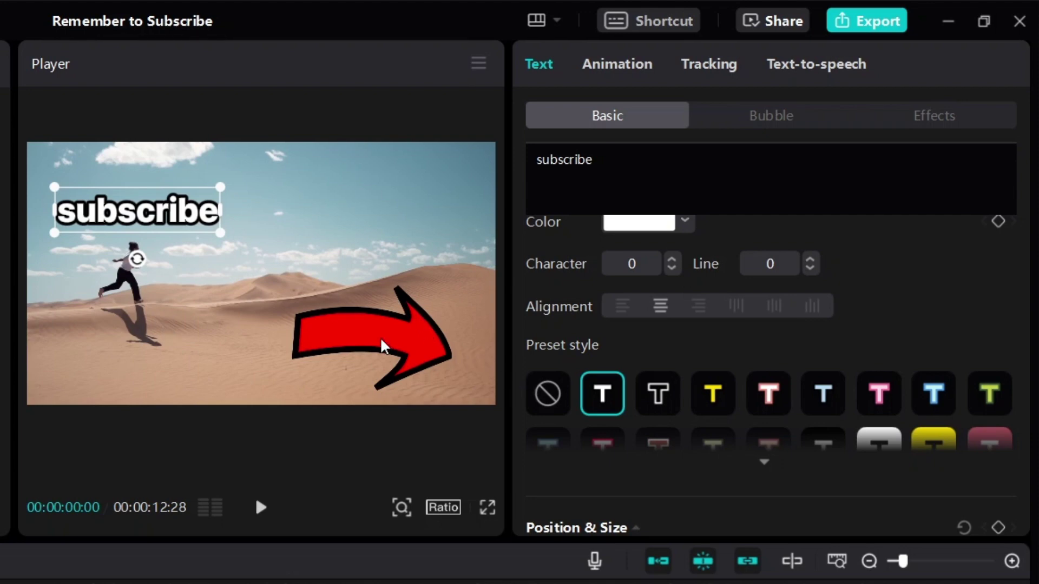
# - Turn on motion tracking for the subscribe text and move the tracking box onto the runner
pyautogui.click(692, 63)
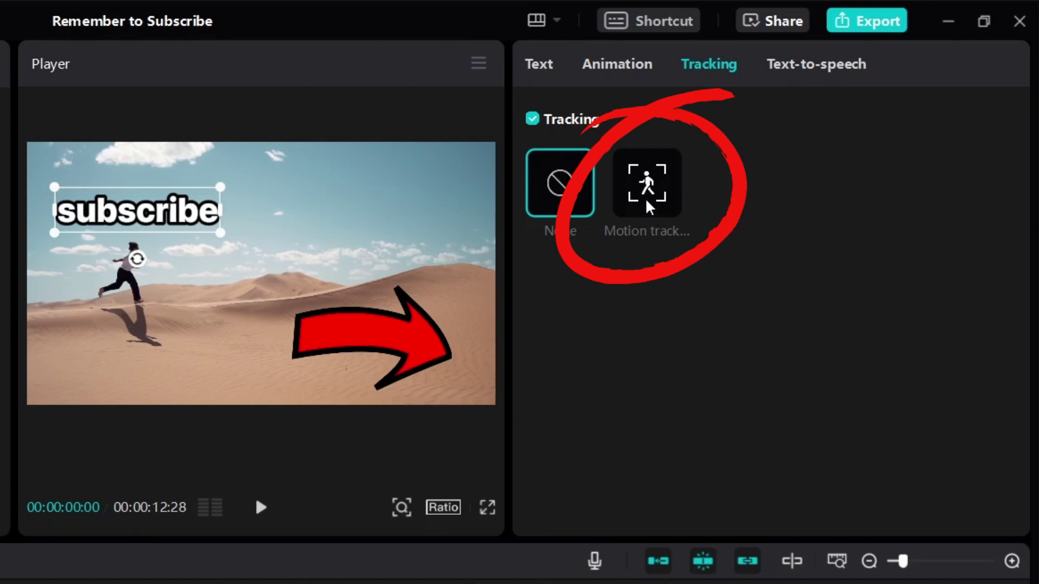
pyautogui.click(647, 199)
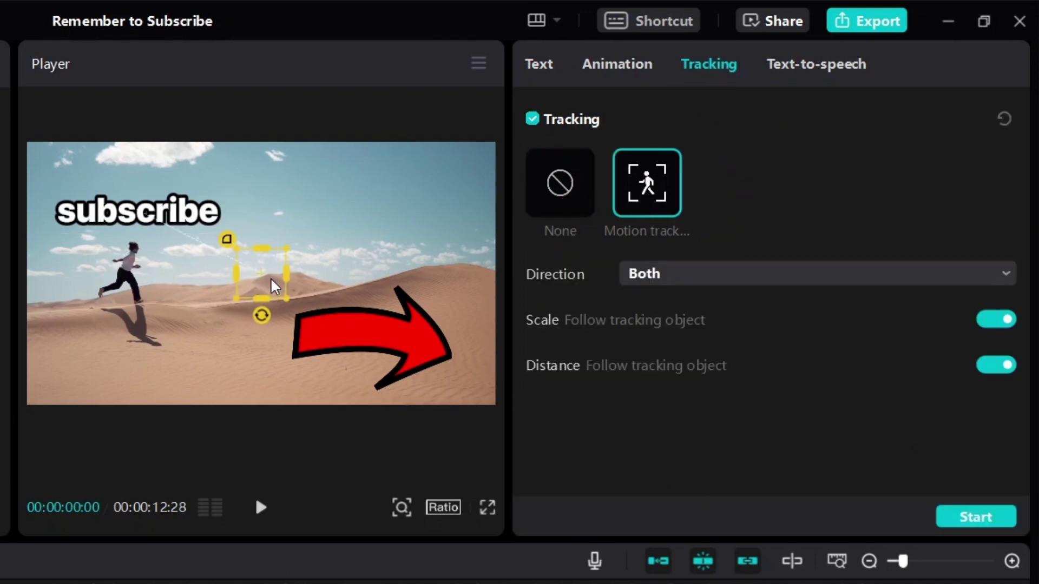
pyautogui.moveTo(262, 272)
pyautogui.mouseDown()
pyautogui.moveTo(244, 342)
pyautogui.moveTo(272, 277)
pyautogui.moveTo(257, 290)
pyautogui.mouseUp()
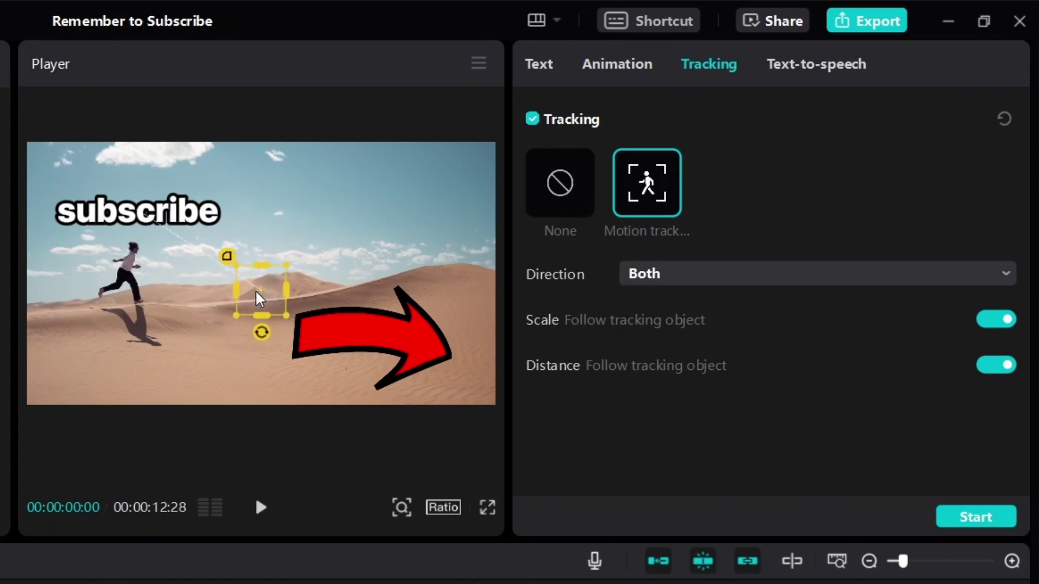
pyautogui.moveTo(255, 290); pyautogui.dragTo(130, 273)
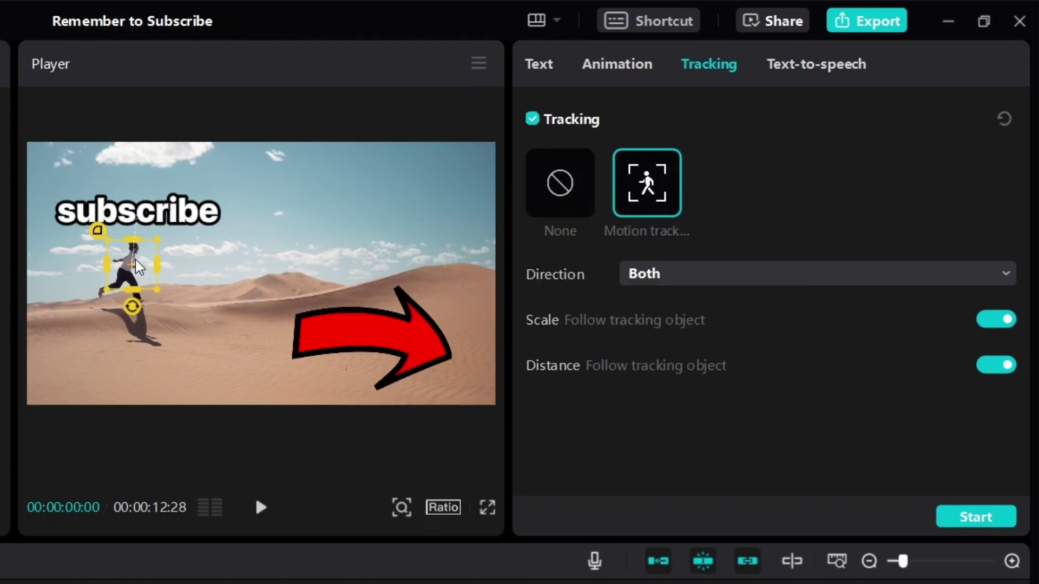
# - Try out different widths, heights and positions for the text's tracking box within the frame
pyautogui.moveTo(136, 266); pyautogui.dragTo(197, 275)
pyautogui.moveTo(133, 288); pyautogui.dragTo(134, 344)
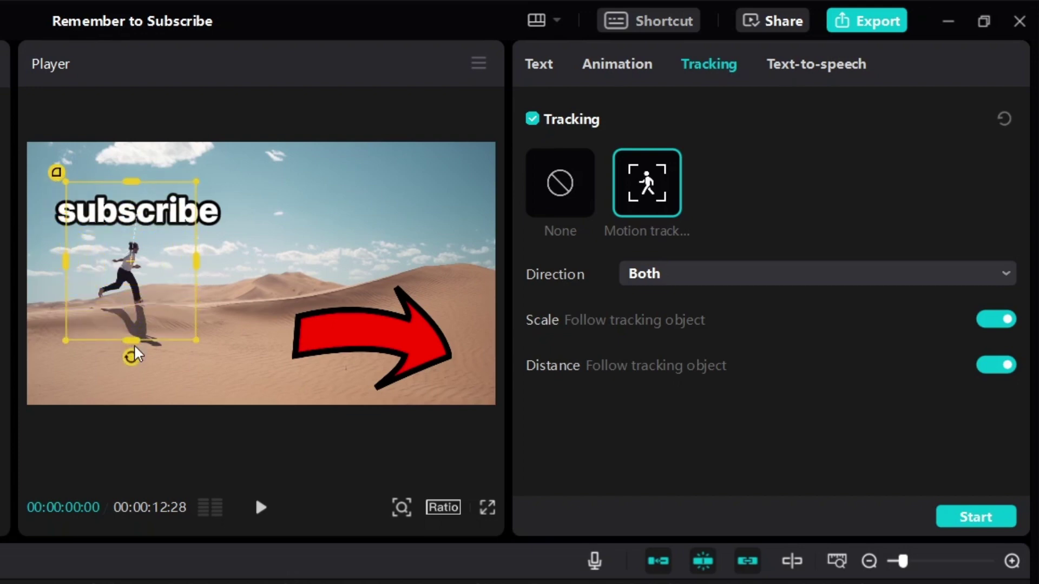
pyautogui.moveTo(139, 293)
pyautogui.mouseDown()
pyautogui.moveTo(278, 303)
pyautogui.moveTo(138, 294)
pyautogui.mouseUp()
pyautogui.moveTo(198, 275); pyautogui.dragTo(391, 286)
pyautogui.moveTo(170, 300); pyautogui.dragTo(298, 299)
pyautogui.moveTo(261, 374)
pyautogui.mouseDown()
pyautogui.moveTo(261, 327)
pyautogui.moveTo(262, 368)
pyautogui.mouseUp()
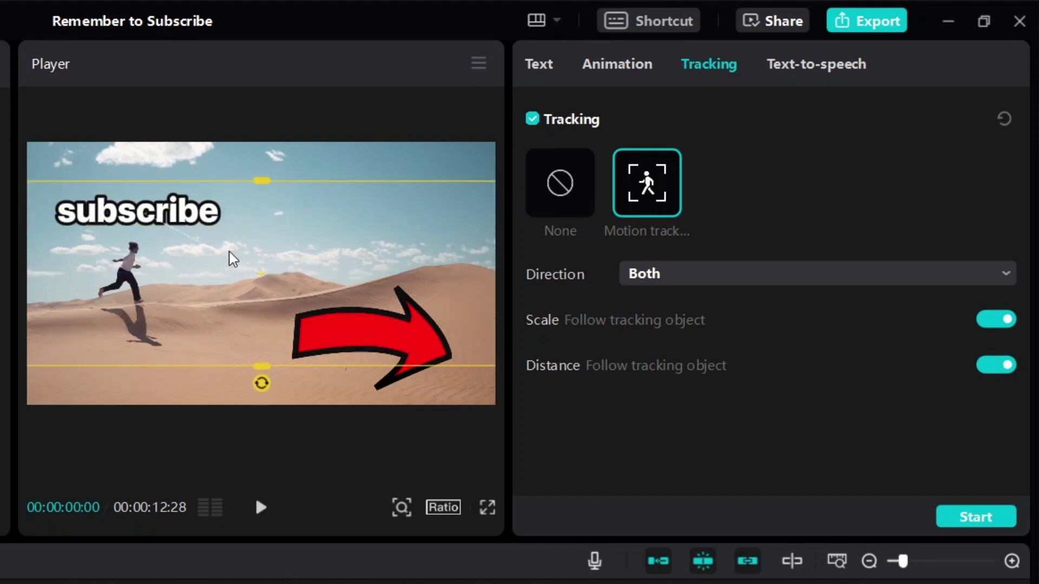
pyautogui.moveTo(230, 255); pyautogui.dragTo(410, 337)
pyautogui.moveTo(397, 248); pyautogui.dragTo(93, 266)
pyautogui.moveTo(94, 287); pyautogui.dragTo(234, 325)
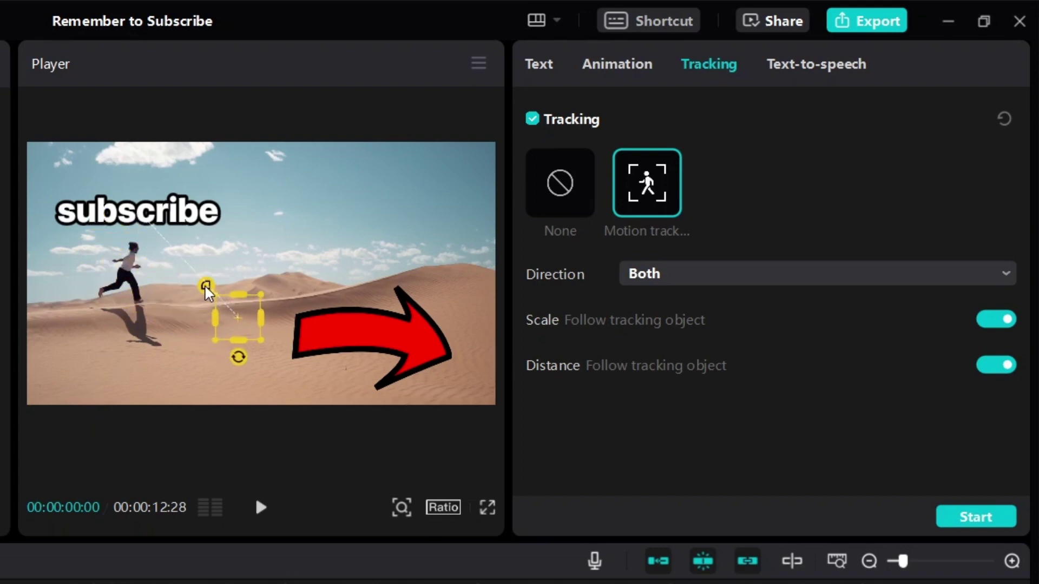
pyautogui.moveTo(204, 284); pyautogui.dragTo(120, 229)
pyautogui.moveTo(172, 252); pyautogui.dragTo(211, 297)
pyautogui.moveTo(233, 312); pyautogui.dragTo(232, 376)
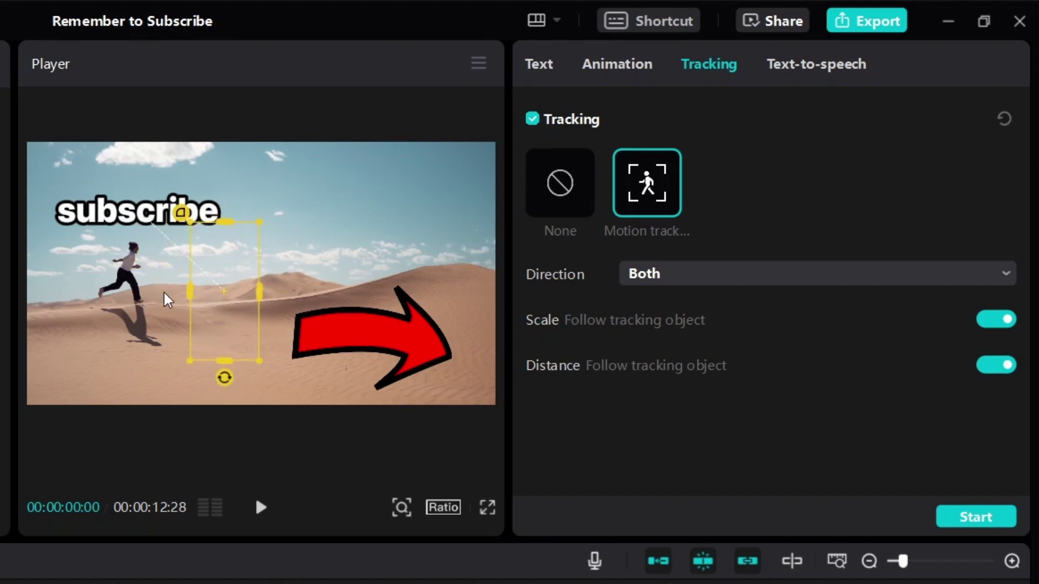
# - Fit the tracking box over the runner, run the text's tracking with Scale and Distance following off, and preview it
pyautogui.moveTo(225, 291); pyautogui.dragTo(125, 274)
pyautogui.moveTo(125, 207); pyautogui.dragTo(131, 264)
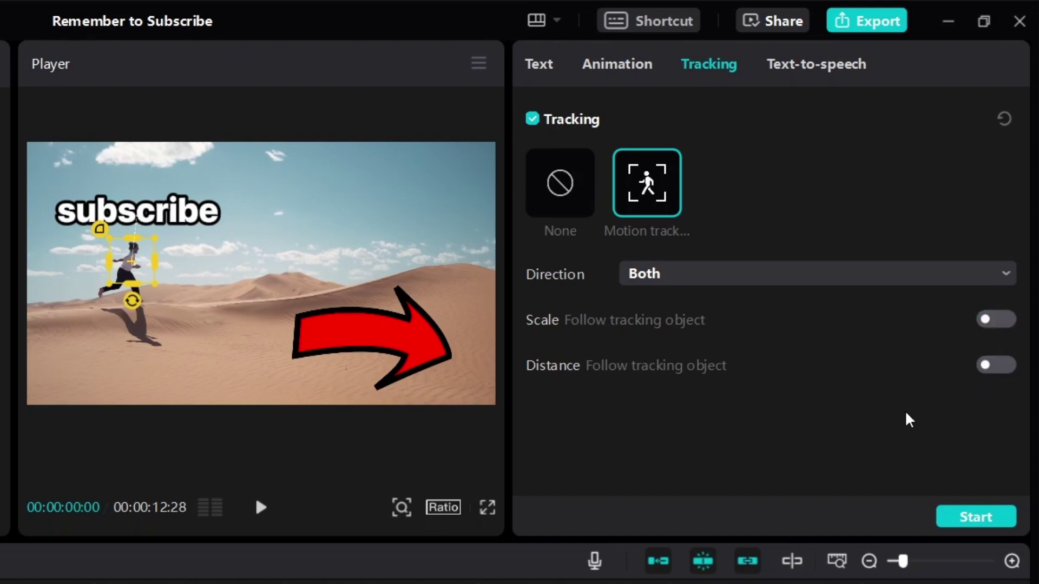
pyautogui.click(973, 520)
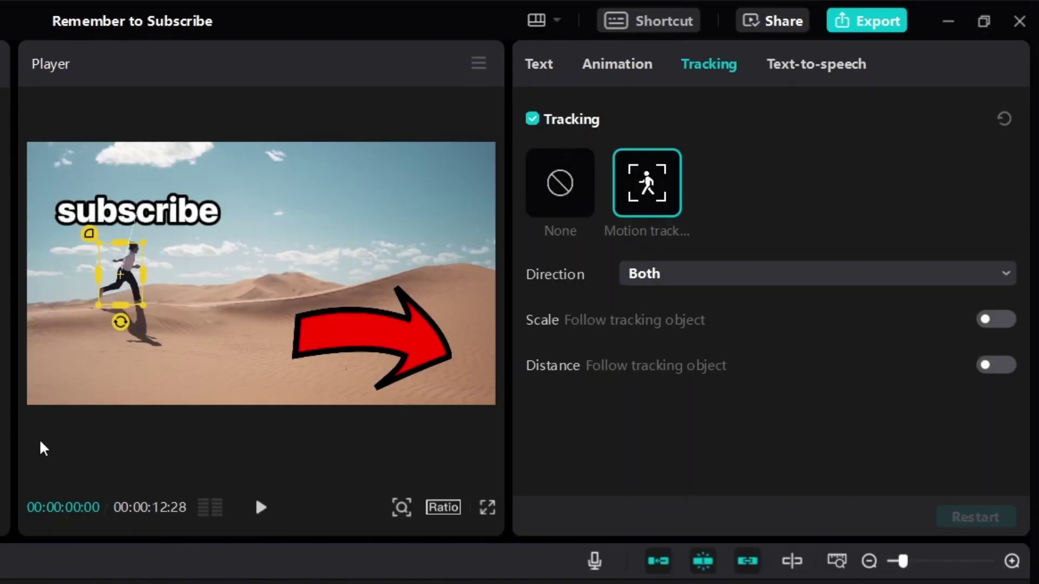
pyautogui.press('Escape')
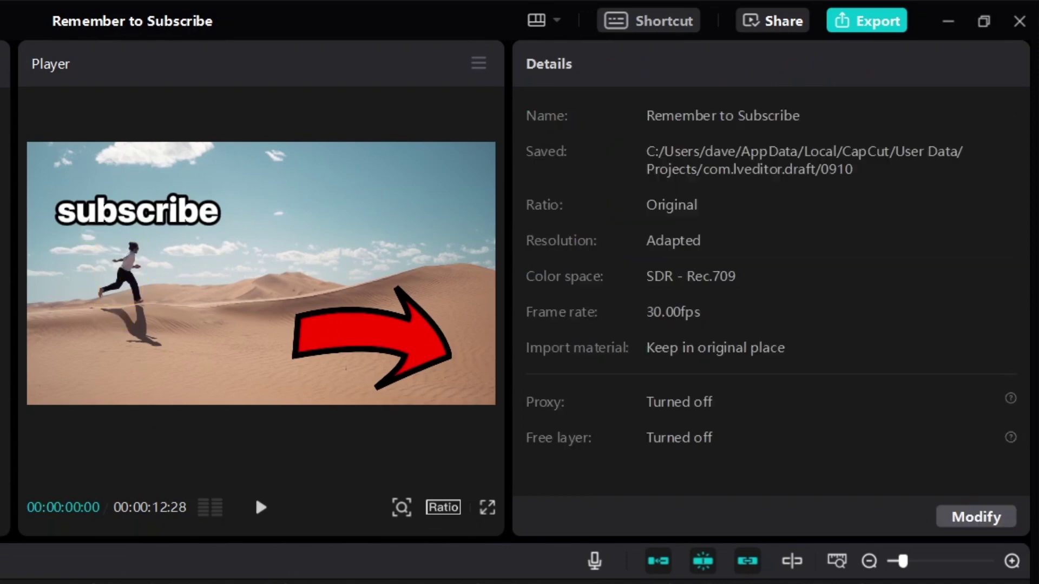
pyautogui.click(261, 507)
# - Shrink the arrow to 23%, rotate it to -8° and position it at X -1605, Y 59 so it points at the runner's back
pyautogui.click(366, 335)
pyautogui.moveTo(365, 336); pyautogui.dragTo(218, 272)
pyautogui.moveTo(160, 327); pyautogui.dragTo(112, 273)
pyautogui.moveTo(117, 316); pyautogui.dragTo(83, 297)
pyautogui.moveTo(120, 279); pyautogui.dragTo(103, 323)
pyautogui.moveTo(103, 263); pyautogui.dragTo(74, 259)
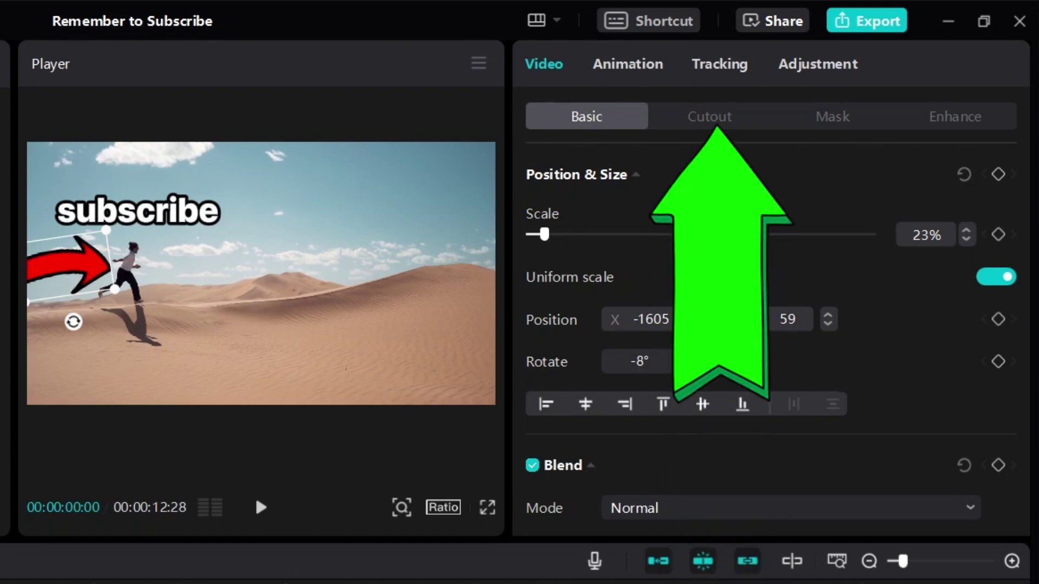
# - Motion-track the arrow to the runner in both directions with Scale and Distance following off, and play the result
pyautogui.click(709, 69)
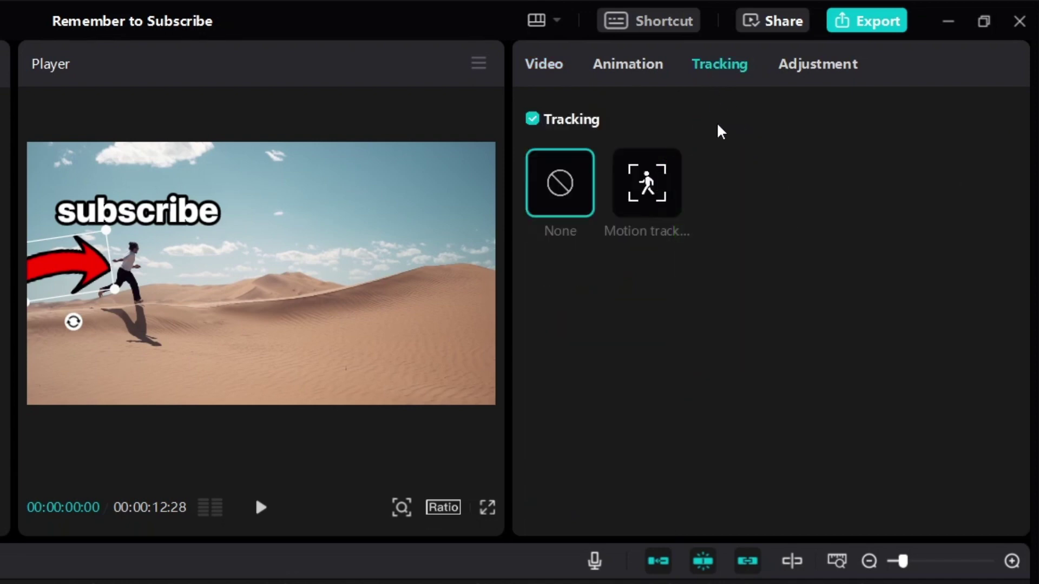
pyautogui.click(645, 195)
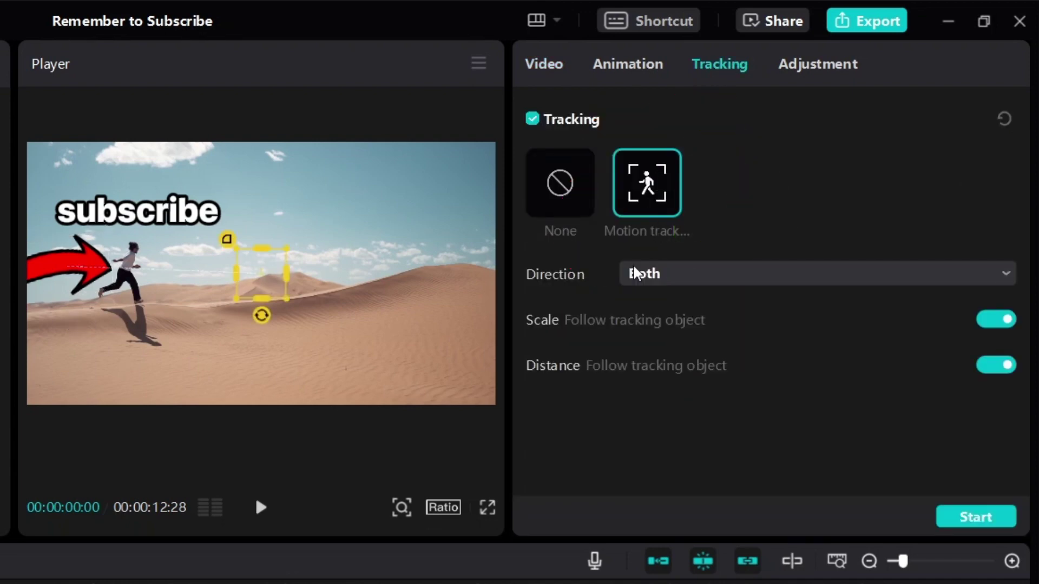
pyautogui.moveTo(259, 268); pyautogui.dragTo(133, 263)
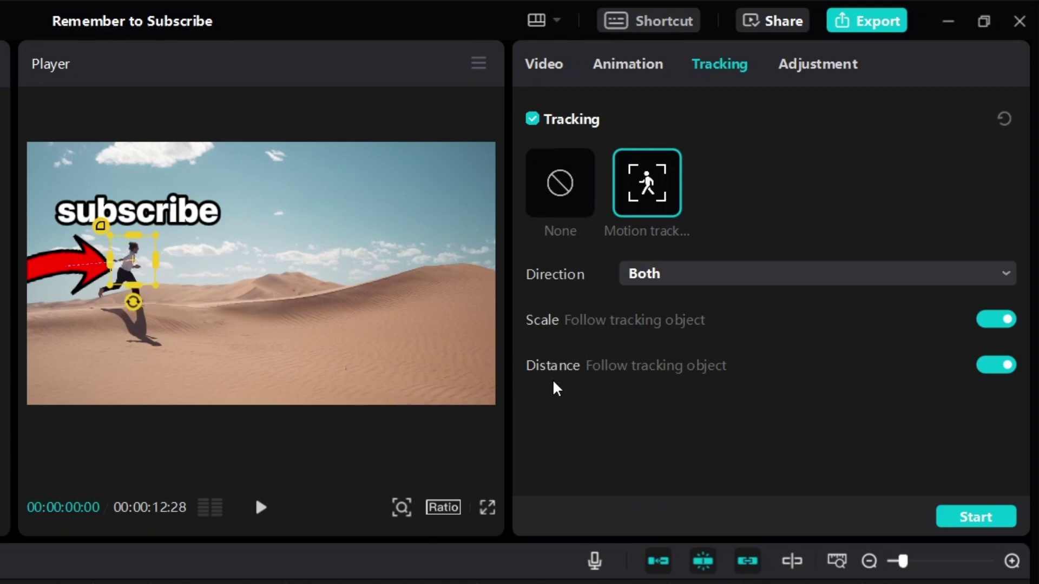
pyautogui.click(996, 319)
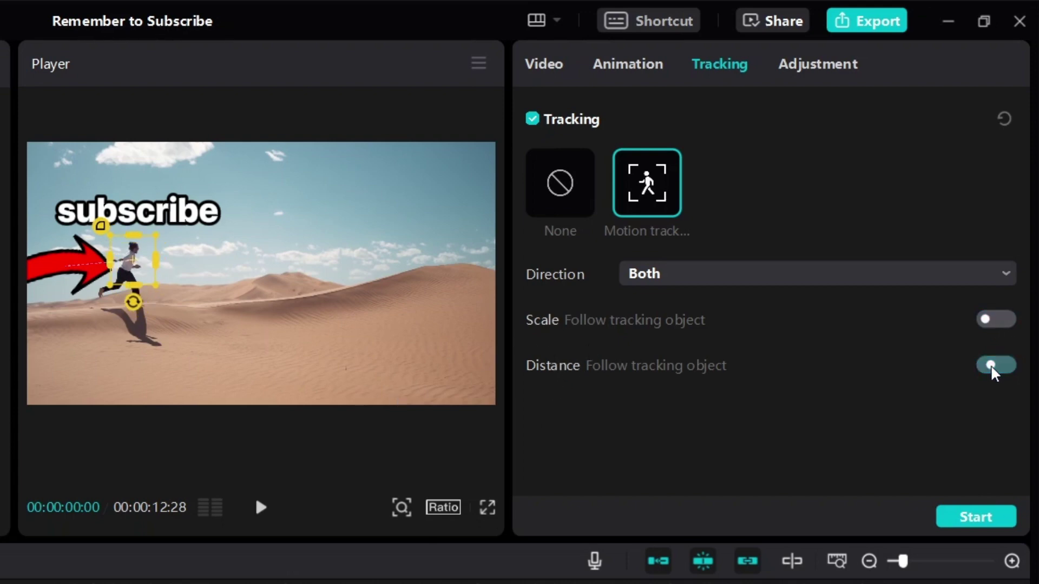
pyautogui.click(991, 365)
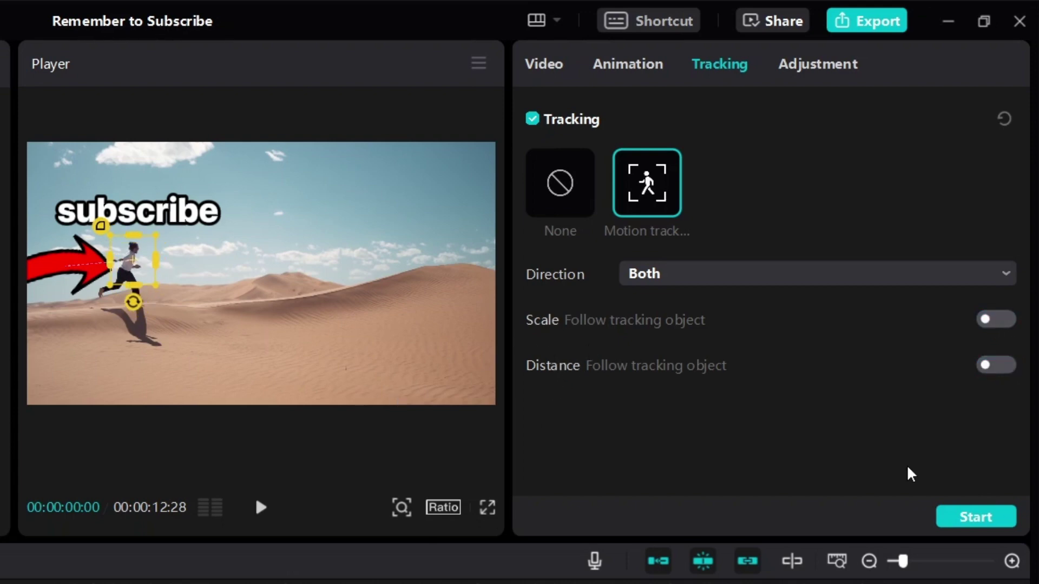
pyautogui.click(976, 518)
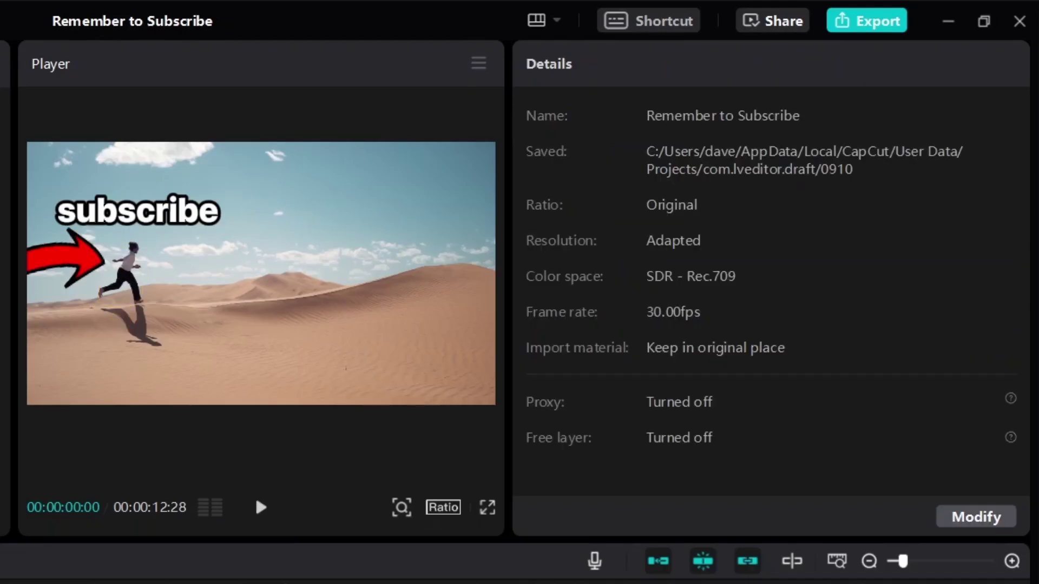
pyautogui.click(261, 507)
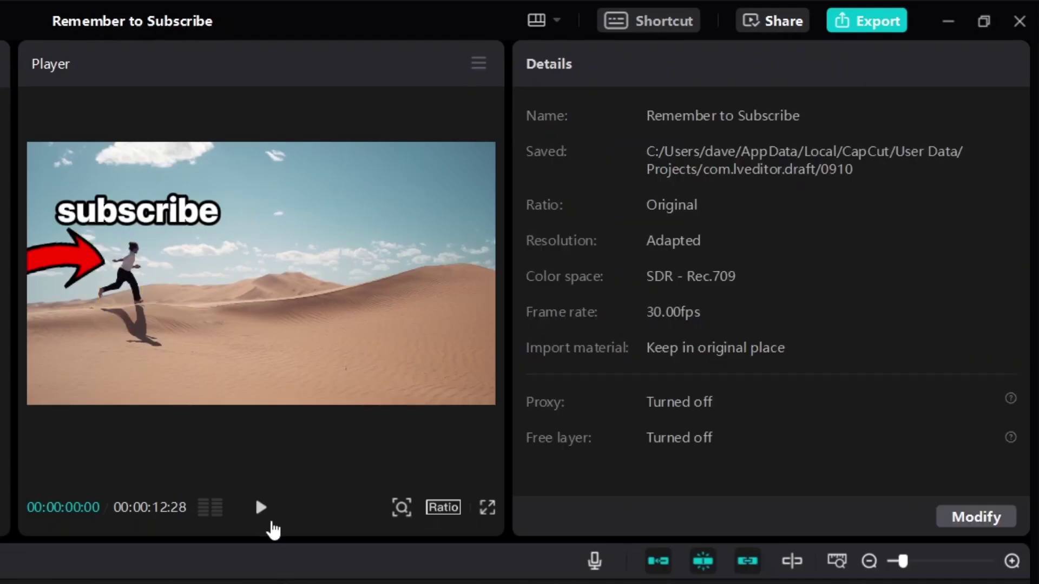